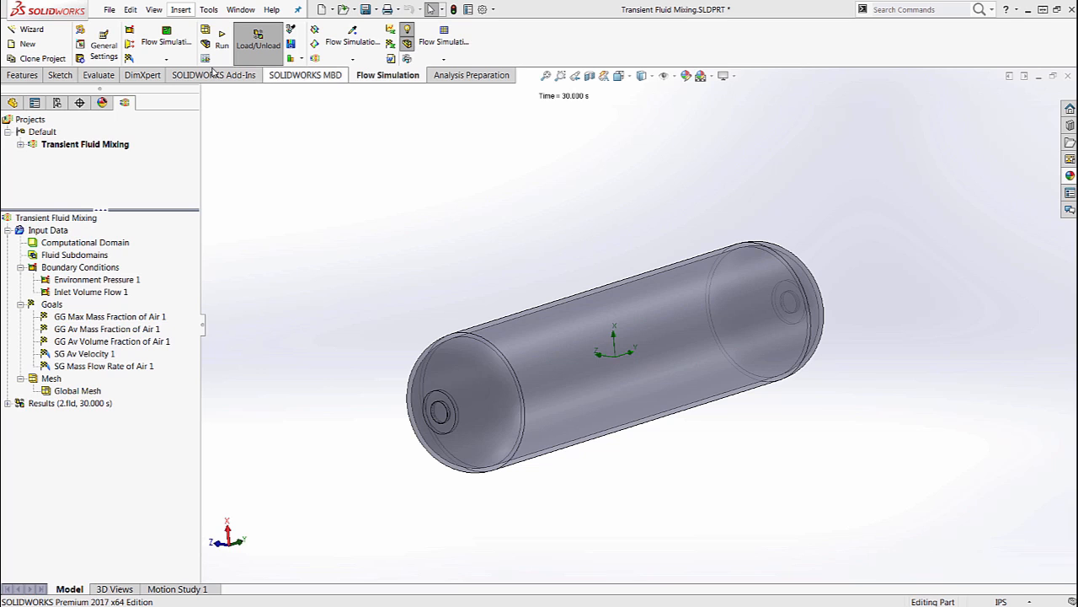
Start a new Flow Simulation project with the wizard, name it "Fluid Mixing", and go through its unit settings
click(37, 34)
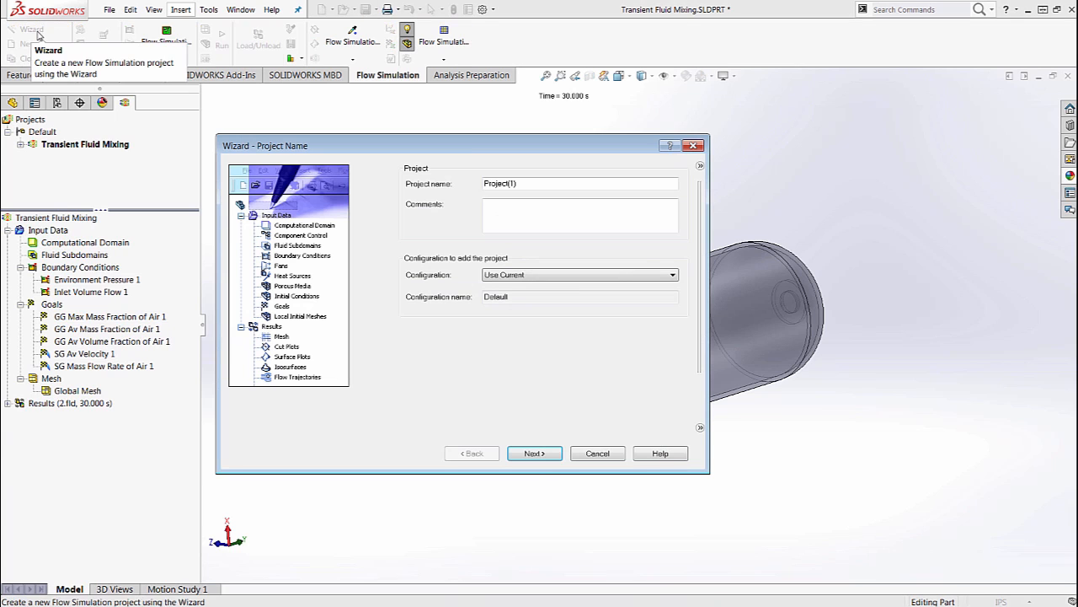
drag(538, 183, 373, 184)
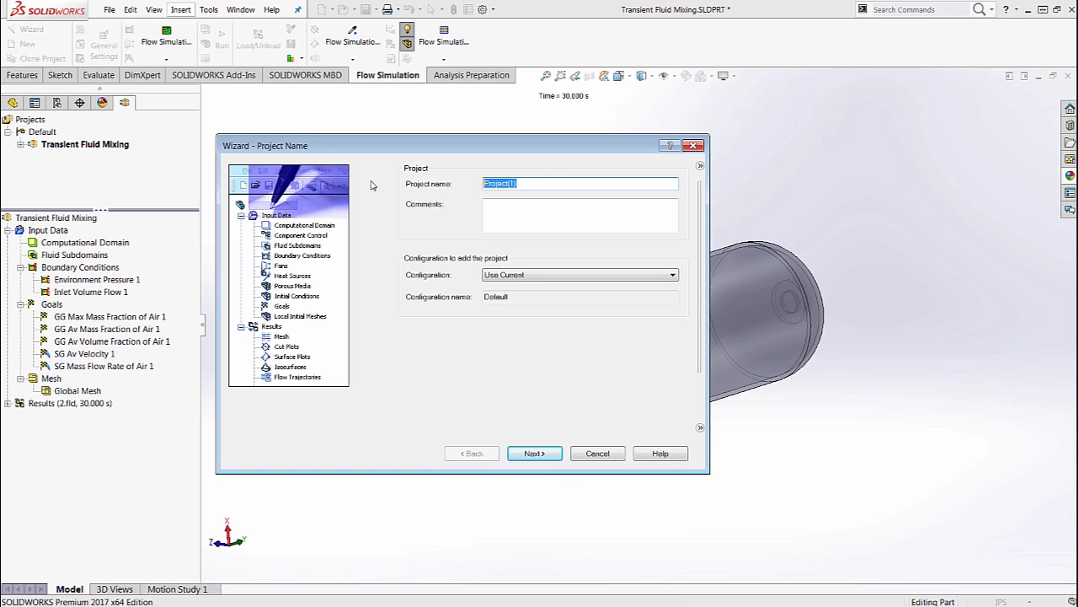
text(Fluid Mixing)
click(557, 456)
click(515, 388)
click(534, 388)
click(529, 409)
click(534, 453)
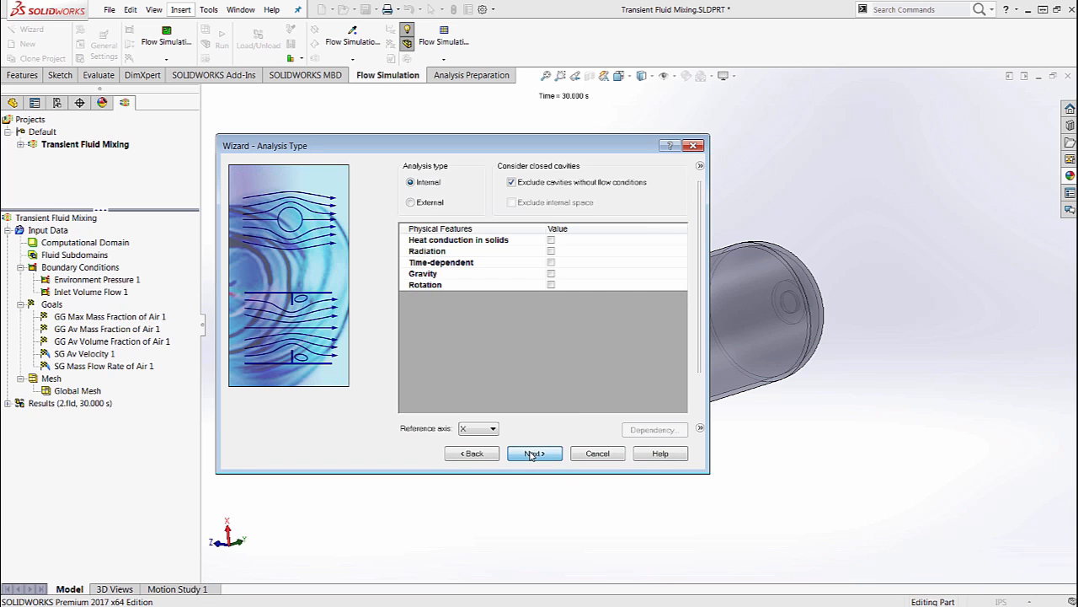
Make the internal analysis time-dependent with a total analysis time of 30 s
click(551, 263)
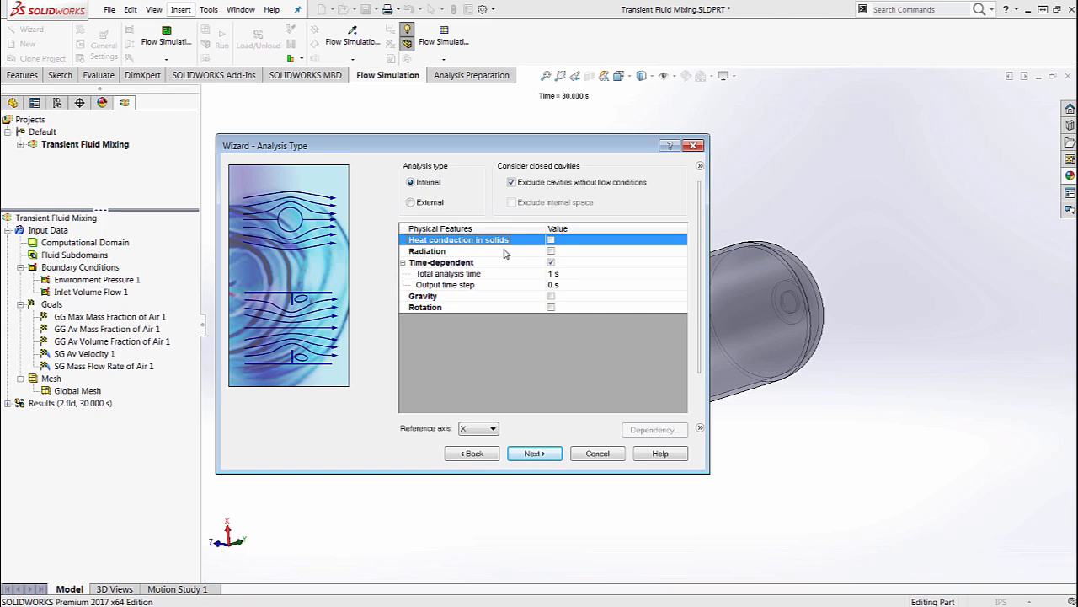
click(556, 276)
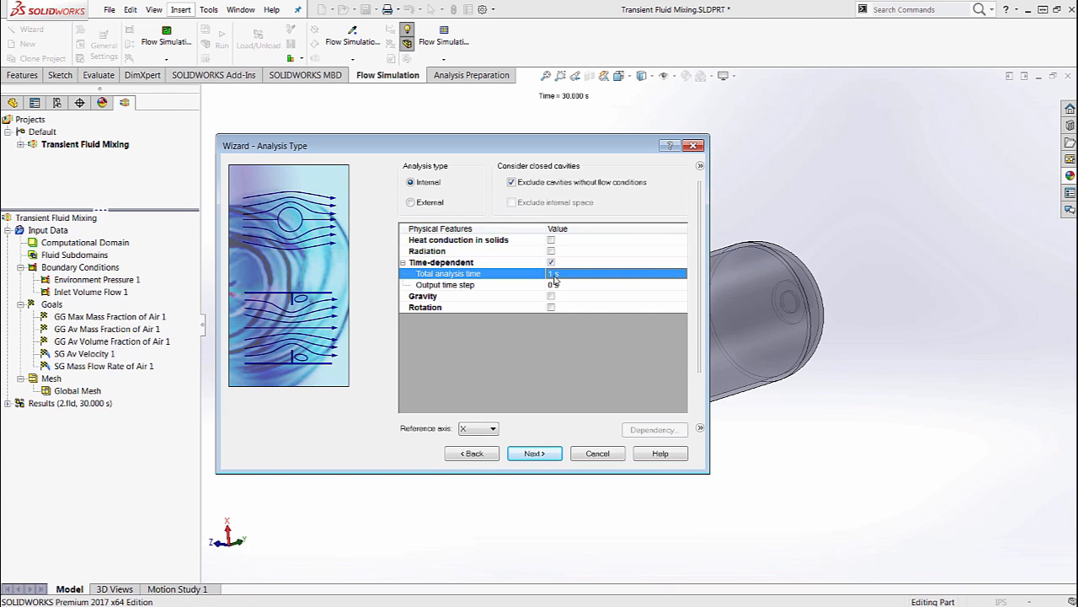
text(30)
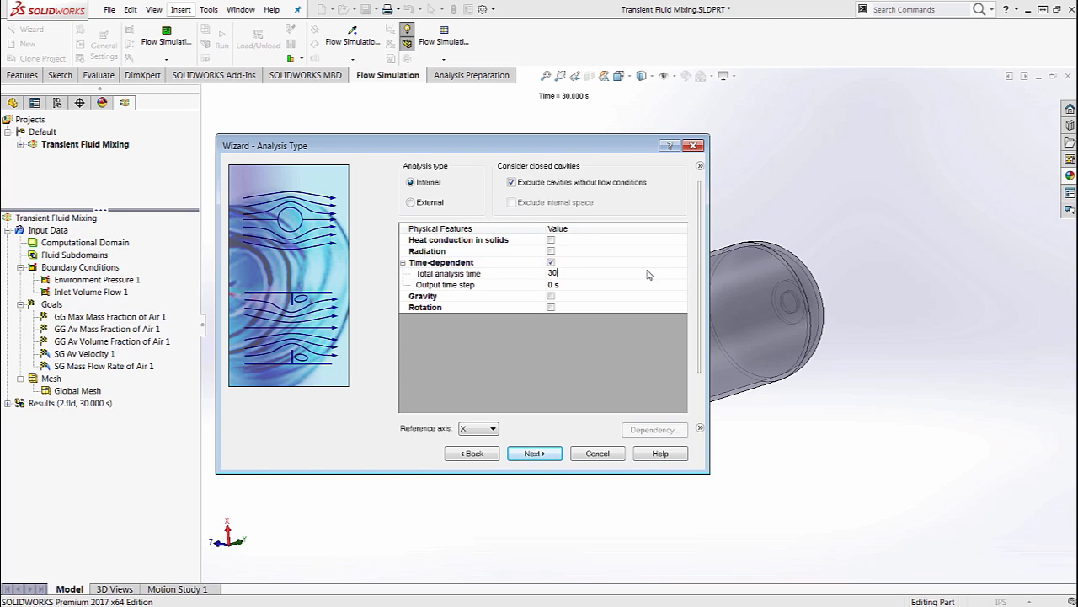
click(551, 289)
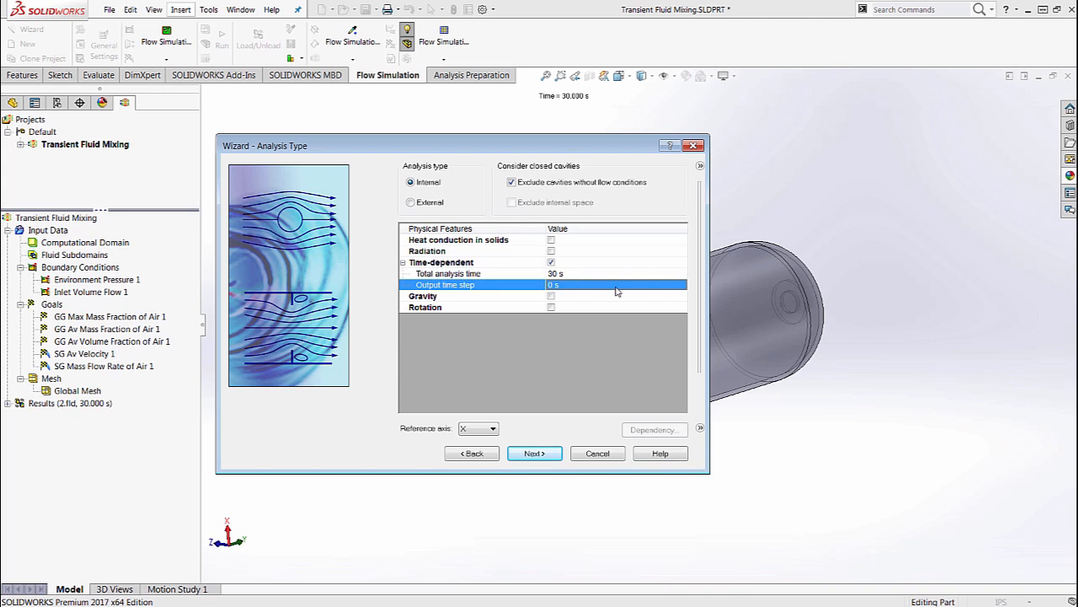
click(535, 453)
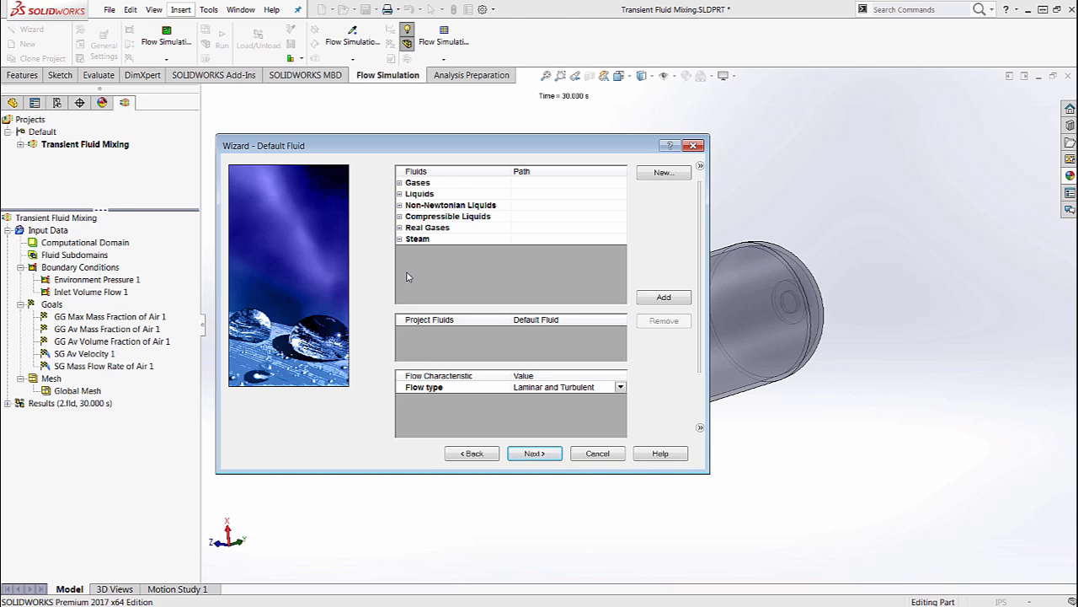
Add the pre-defined gases Air and Helium as project fluids and continue to the initial conditions
click(399, 183)
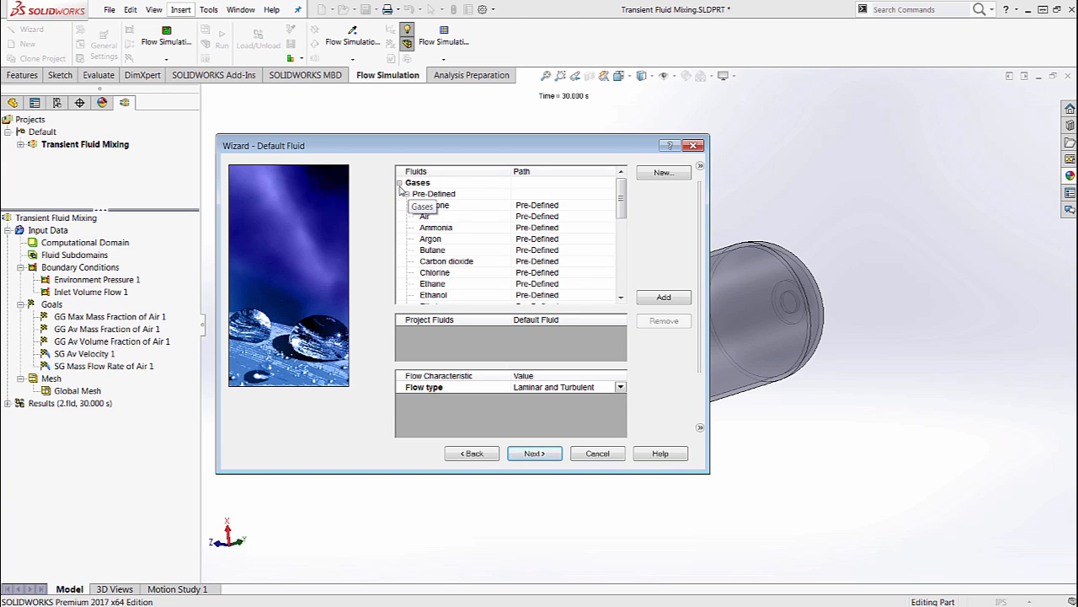
double_click(433, 219)
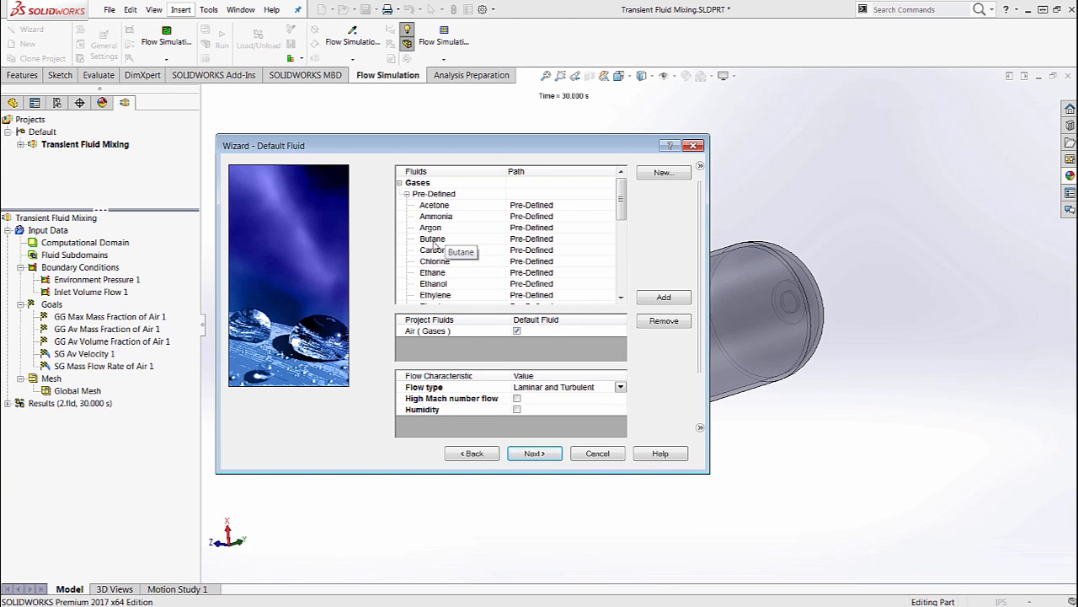
scroll(433, 250, down, 2)
double_click(438, 261)
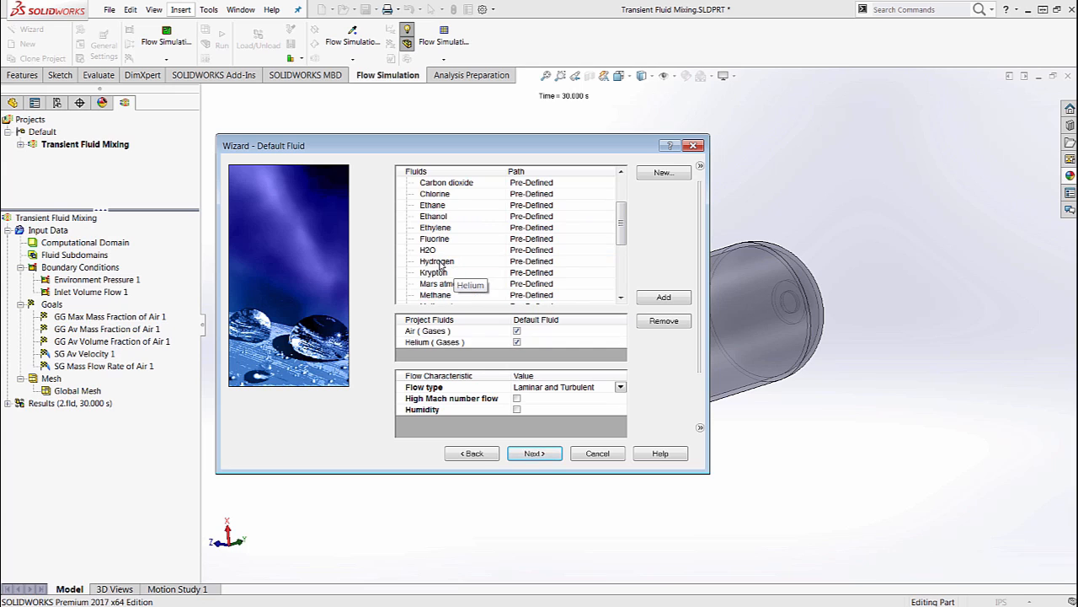
click(535, 454)
click(537, 455)
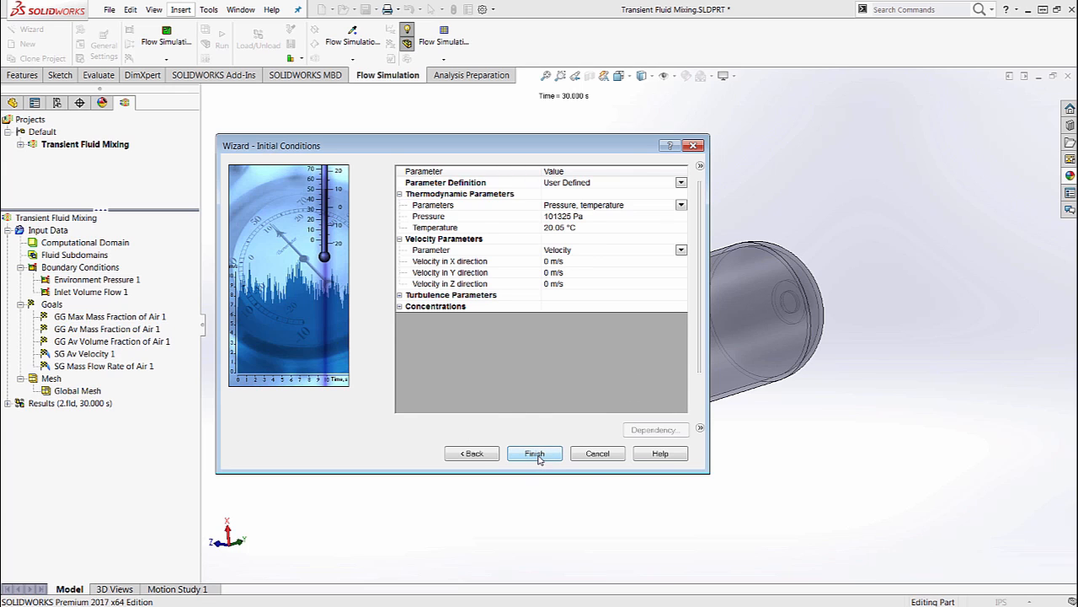
Set the initial mass fractions to 0 for air and 1 for helium, and discard the wizard project
click(400, 307)
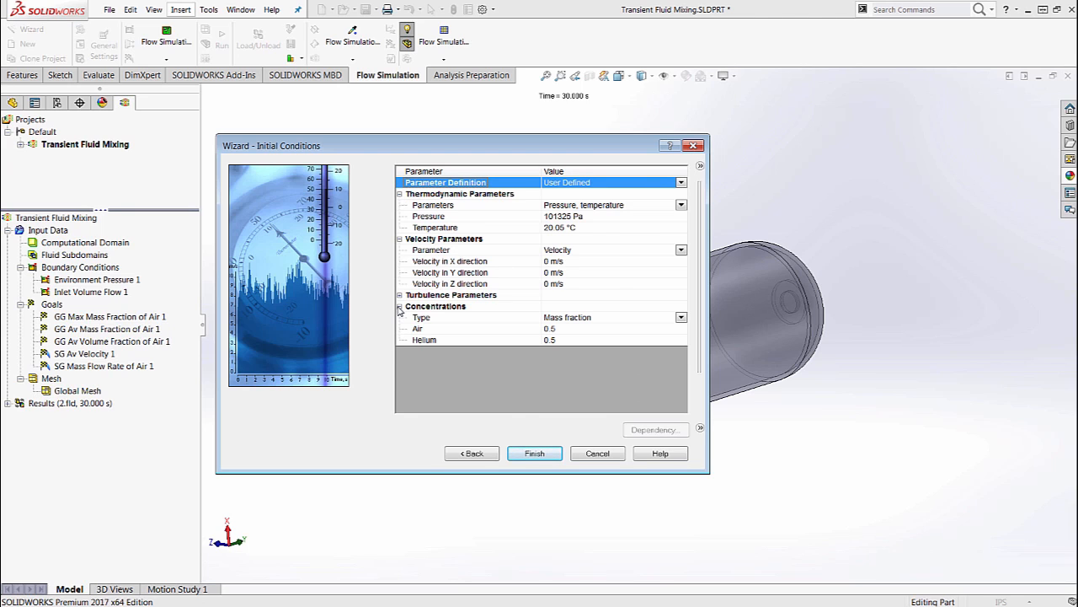
click(565, 329)
text(0)
click(551, 340)
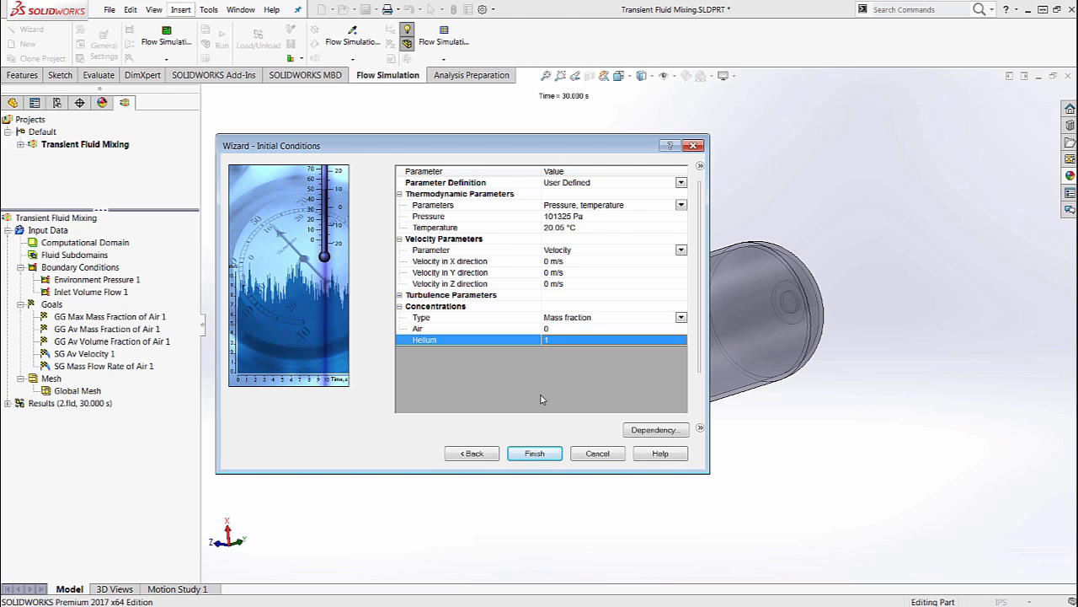
click(600, 453)
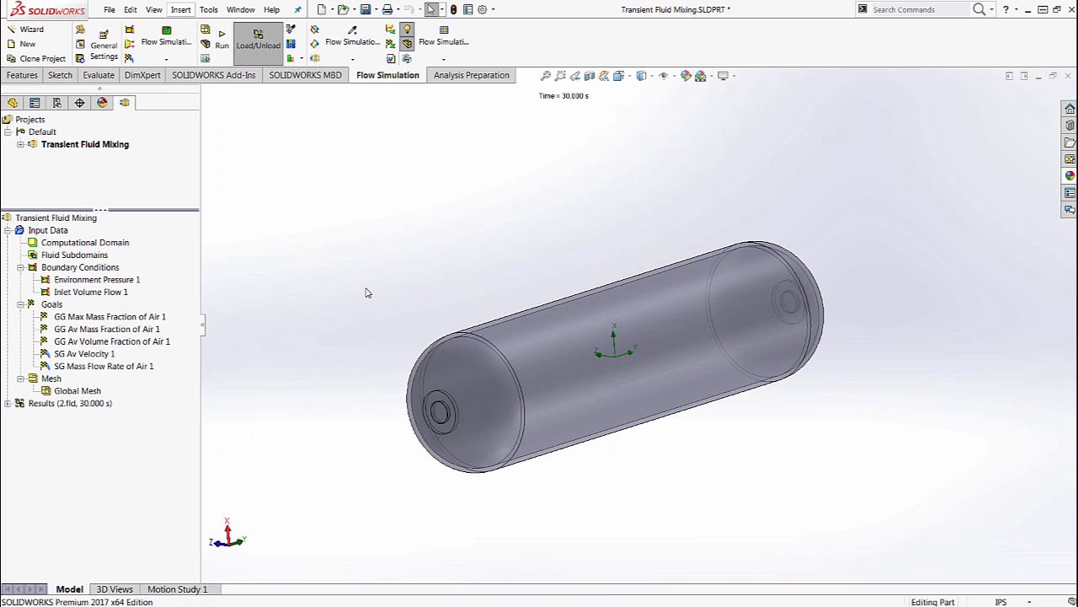
Review the definition of the Inlet Volume Flow 1 boundary condition, including its substance concentrations
right_click(116, 293)
click(164, 299)
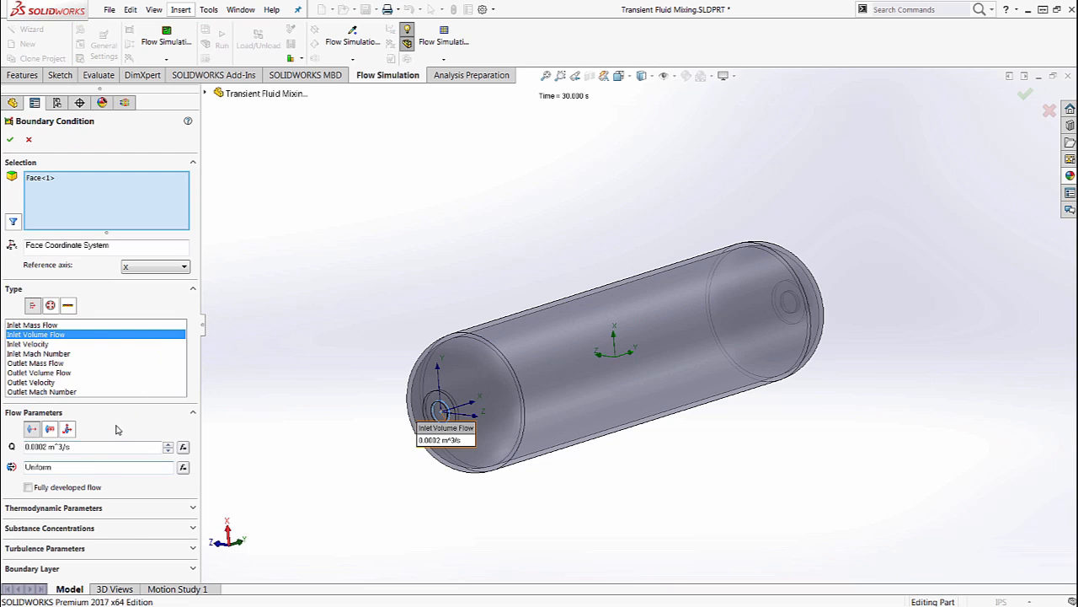
click(88, 529)
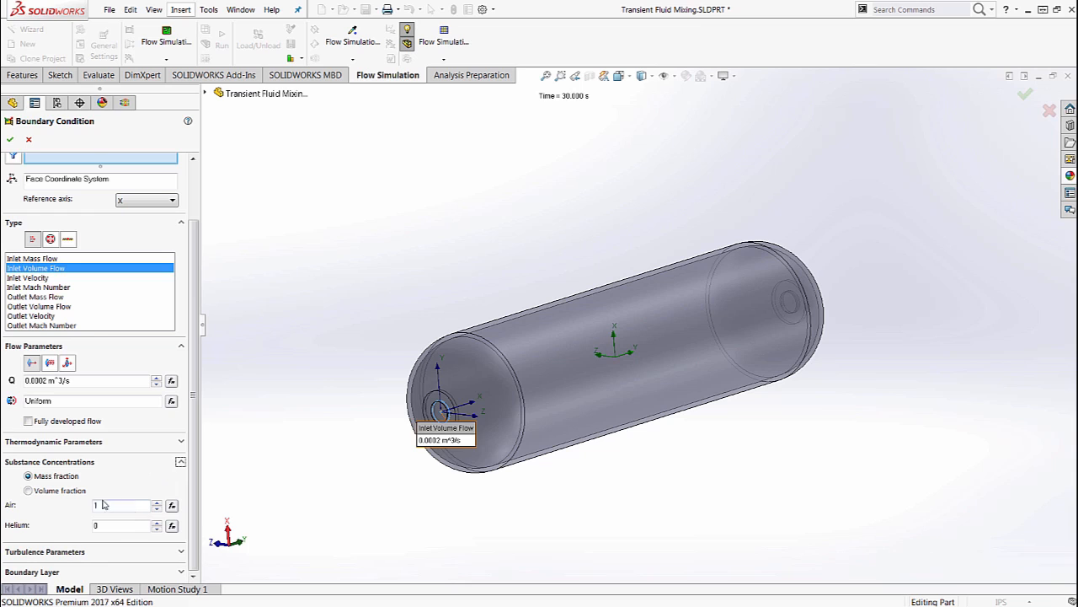
click(10, 139)
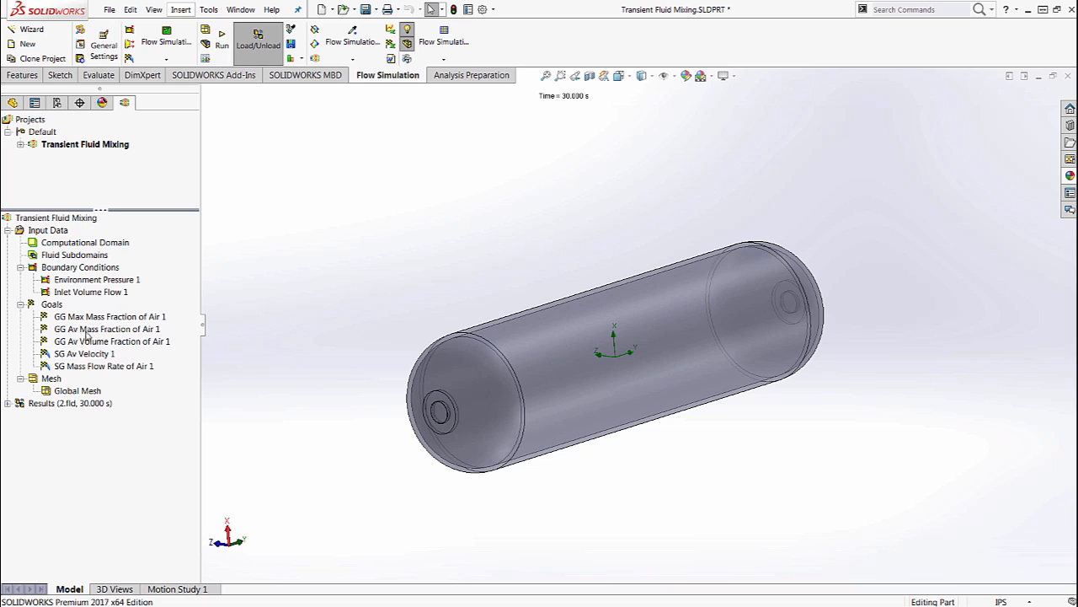
Show Cut Plot 1 from the results to display the air volume fraction inside the tank
click(9, 403)
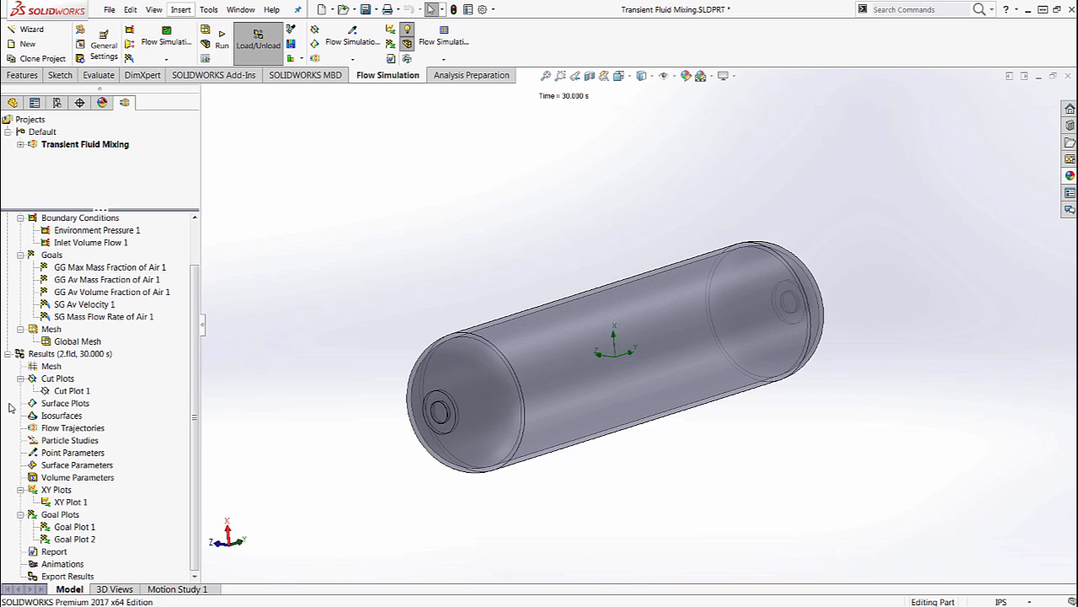
right_click(70, 393)
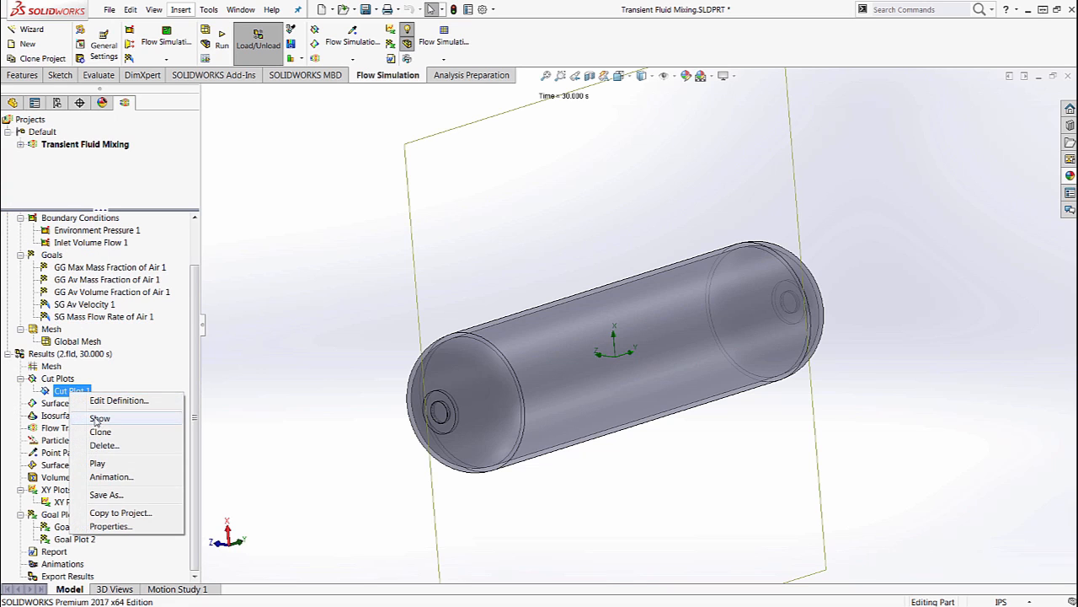
click(99, 419)
middle_drag(609, 470, 567, 468)
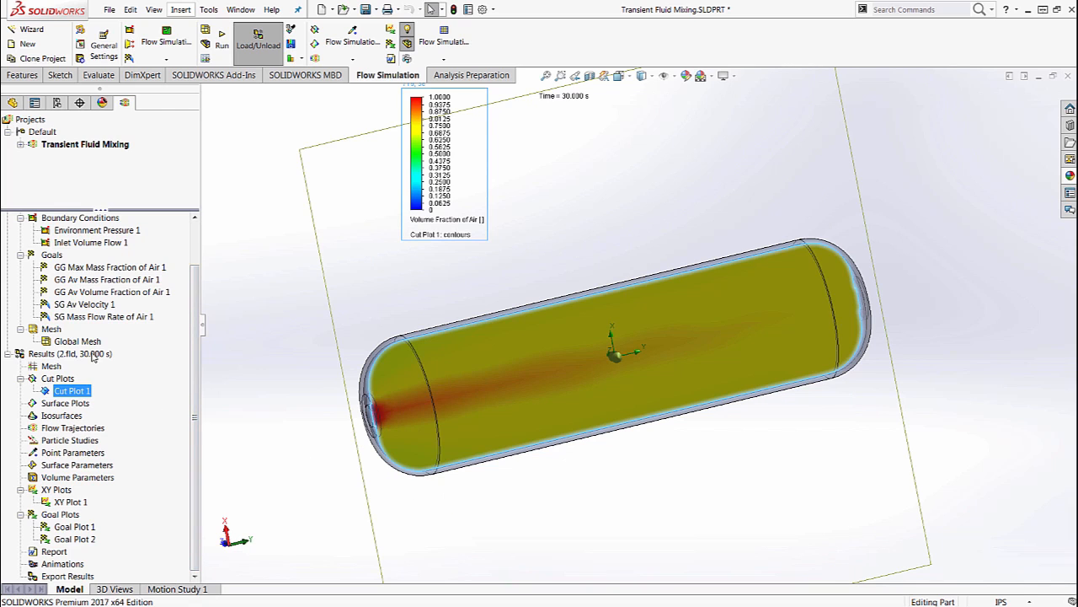
Load the results in Transient Explorer and play the cut plot along the timeline
right_click(94, 354)
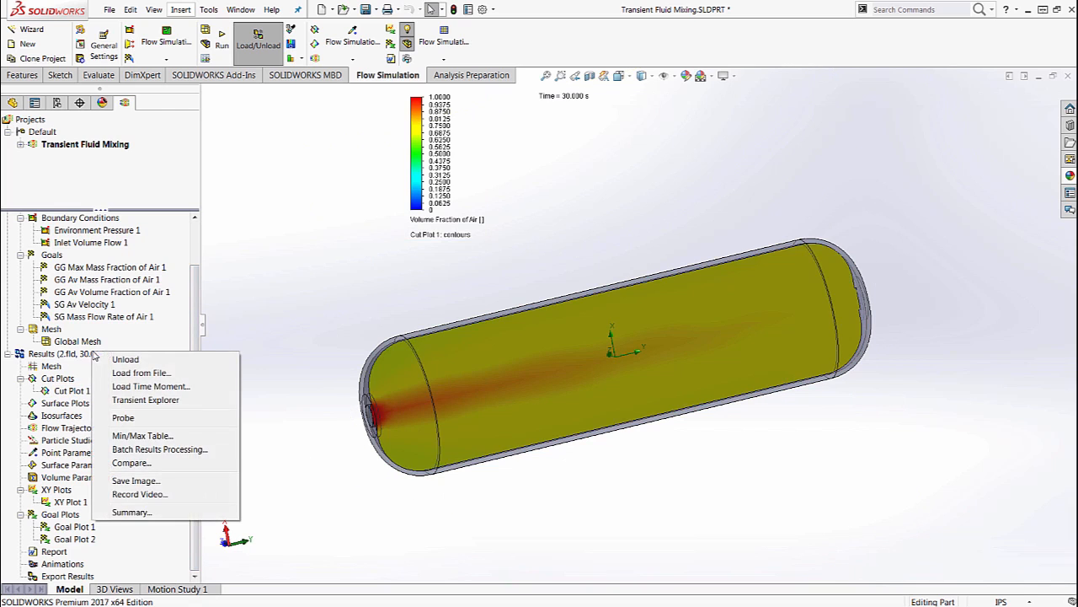
click(162, 402)
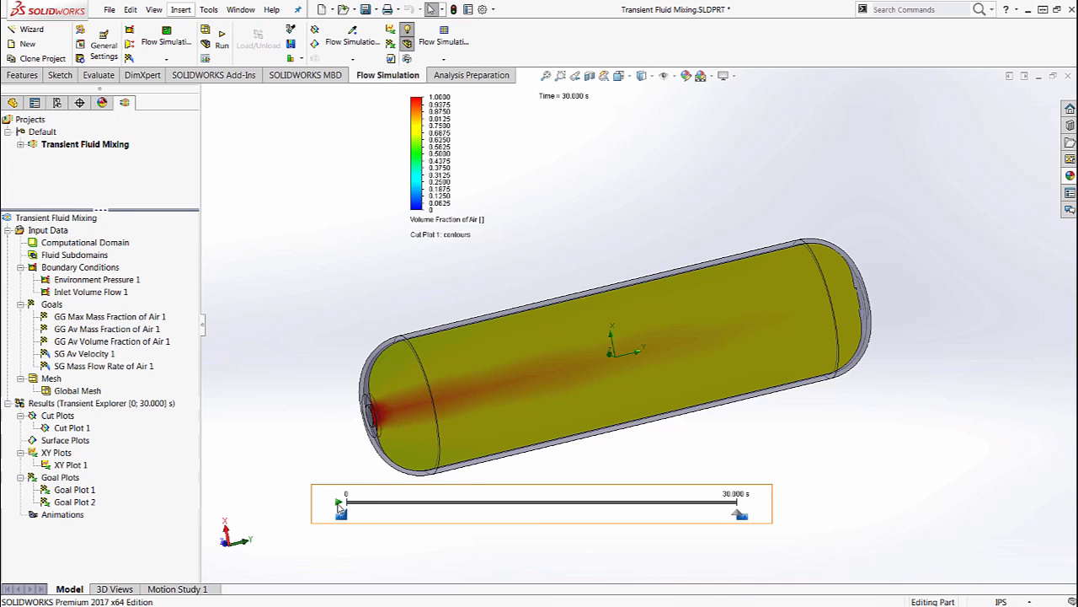
click(338, 502)
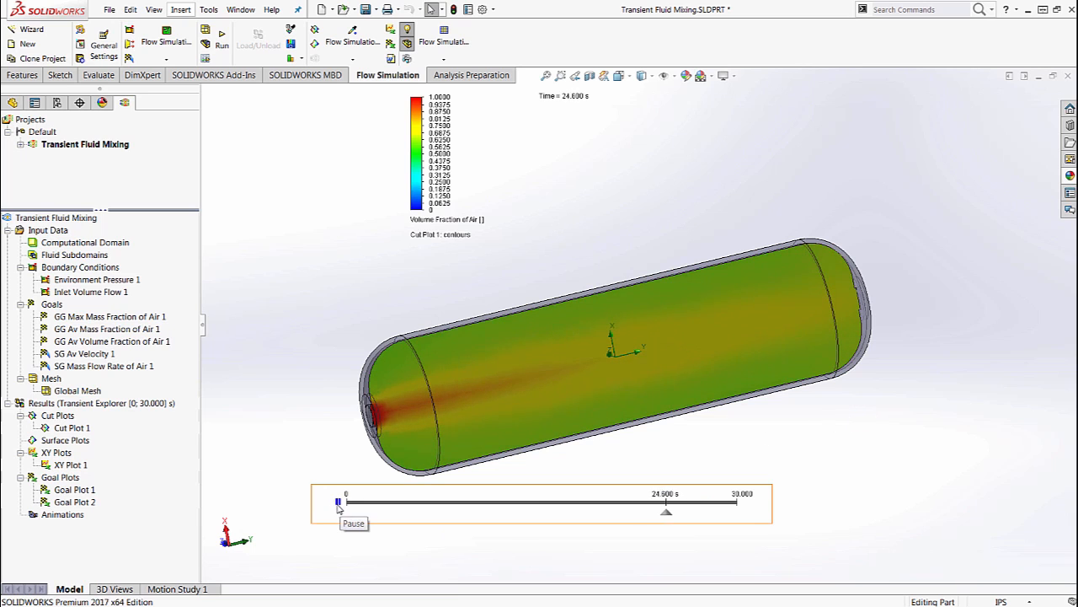
Open the Goal Optimization 1 parametric study and examine its input variables, criteria and scenario
click(20, 144)
right_click(93, 169)
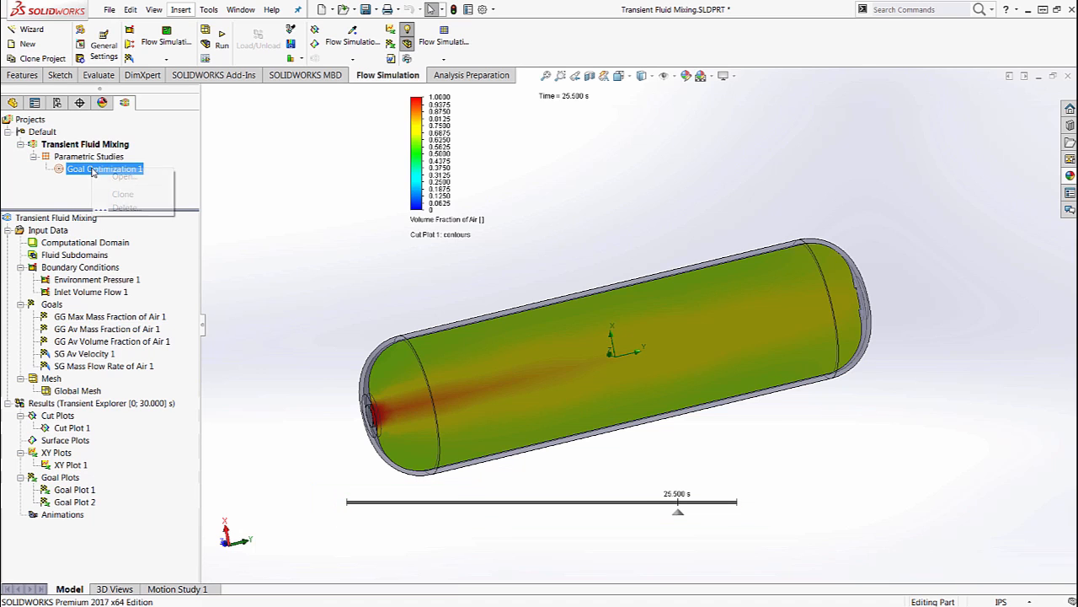
click(110, 177)
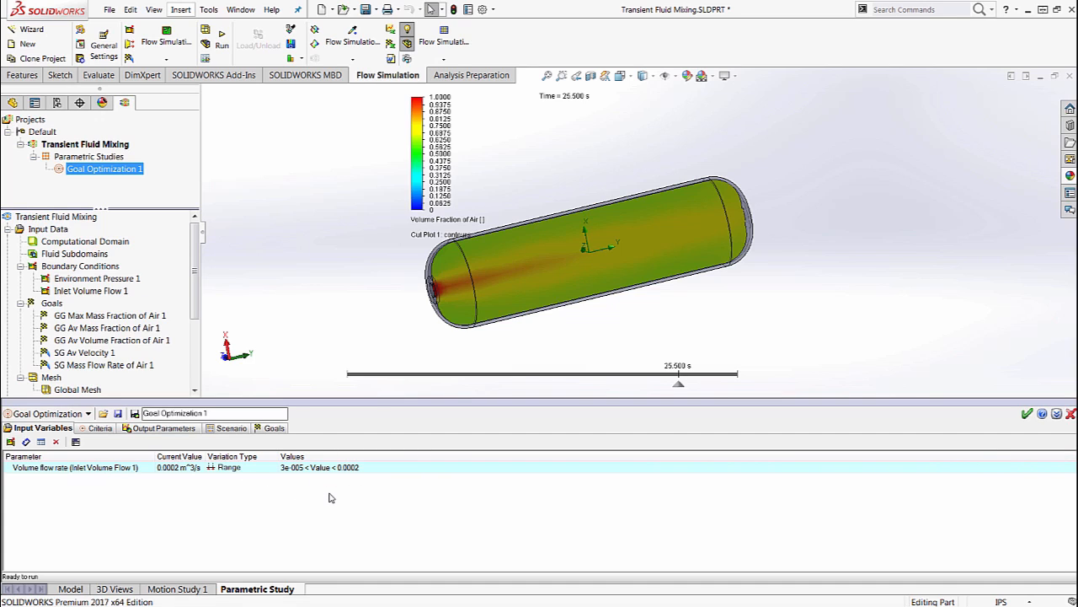
click(102, 429)
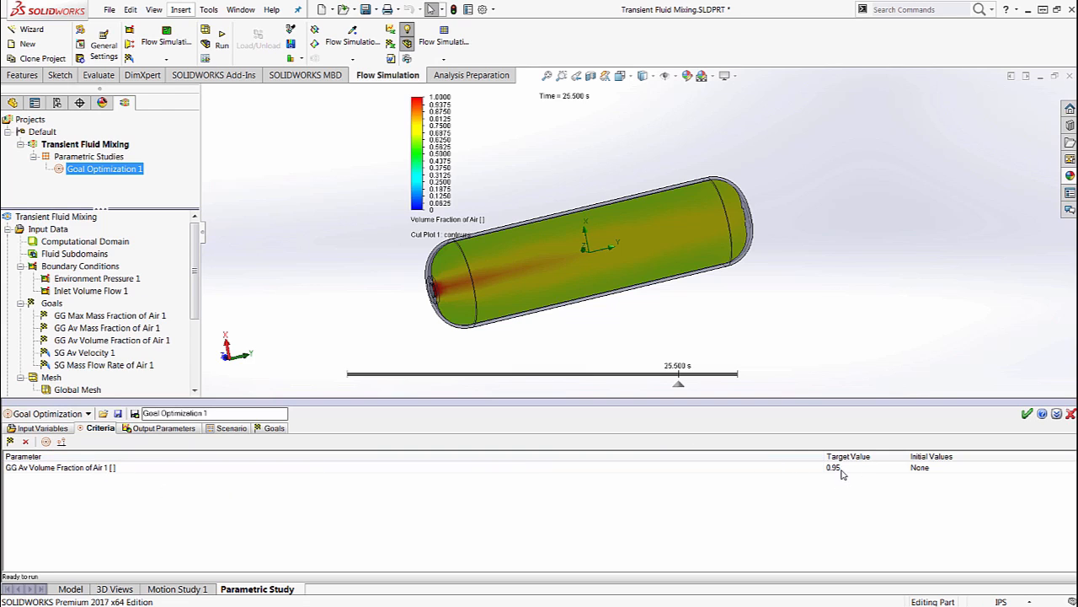
click(226, 427)
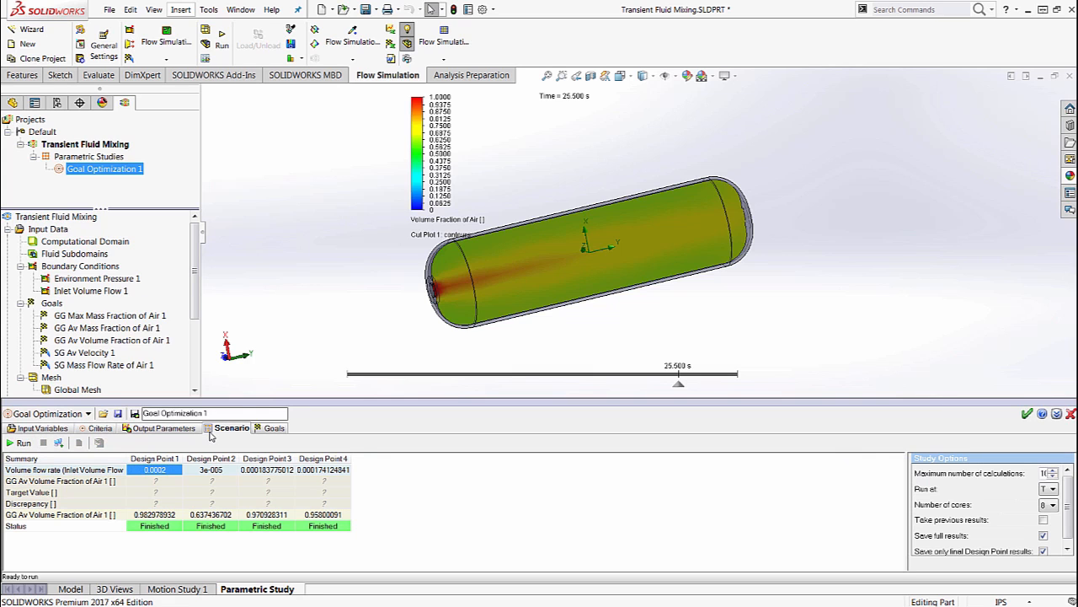